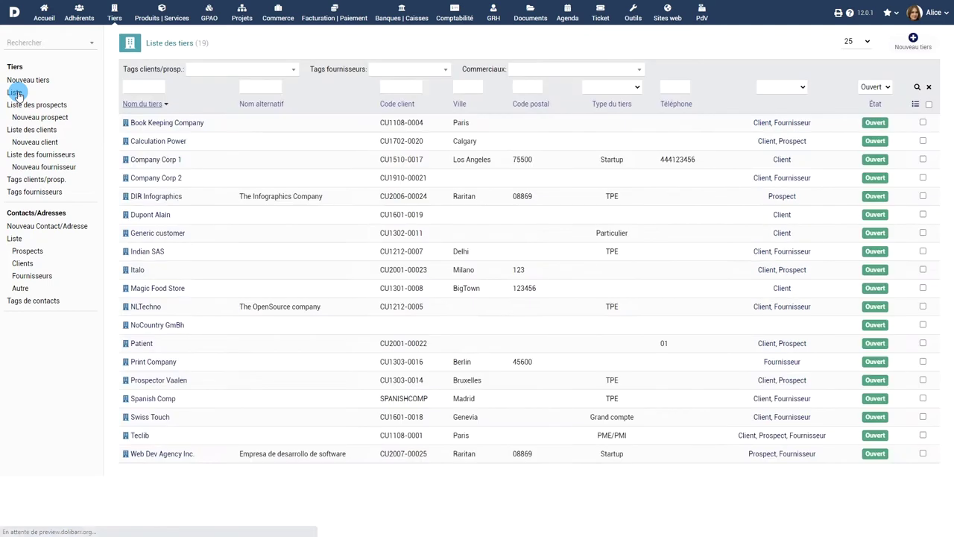
# Look through the client and supplier lists, then start a new third-party form
pyautogui.click(30, 129)
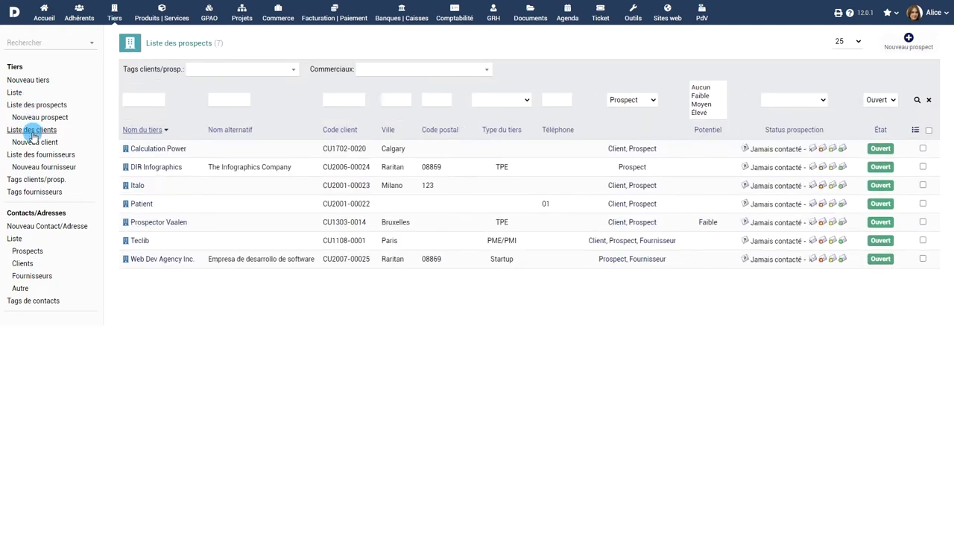
pyautogui.click(36, 154)
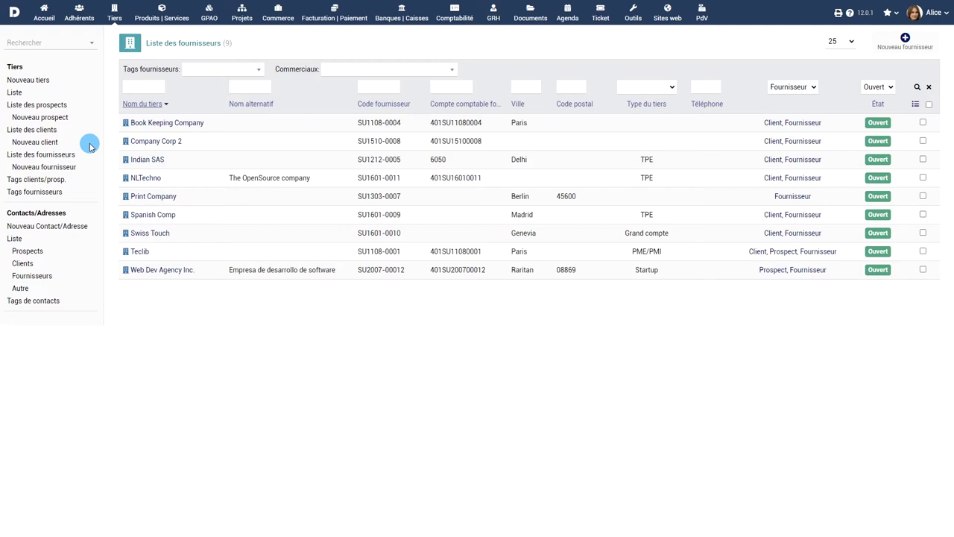
pyautogui.click(24, 82)
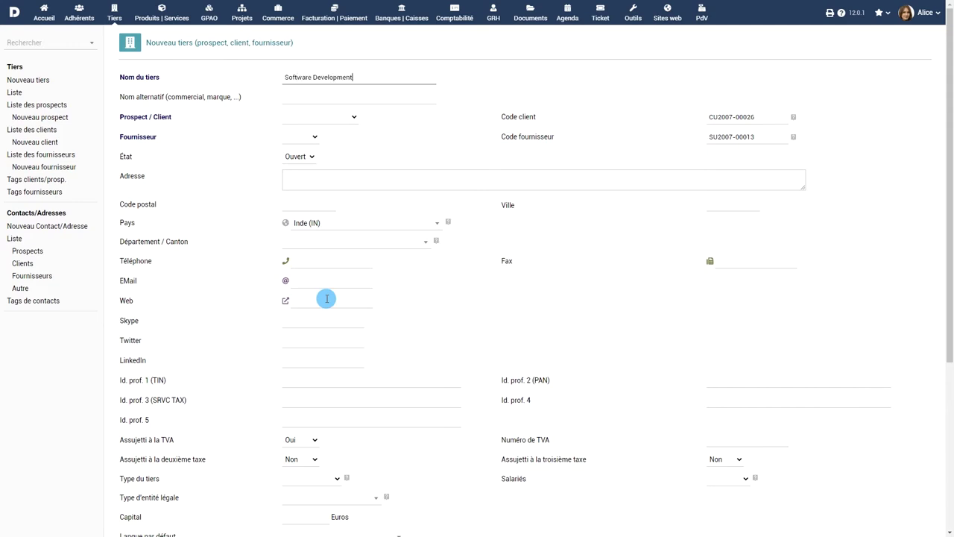
# Enter alternative name 'Créateur de solutions logicielles pour Entreprises', mark as Prospect, not supplier, and set status
pyautogui.click(315, 97)
pyautogui.write('Créateur de solutions logicielles pour Entreprises')
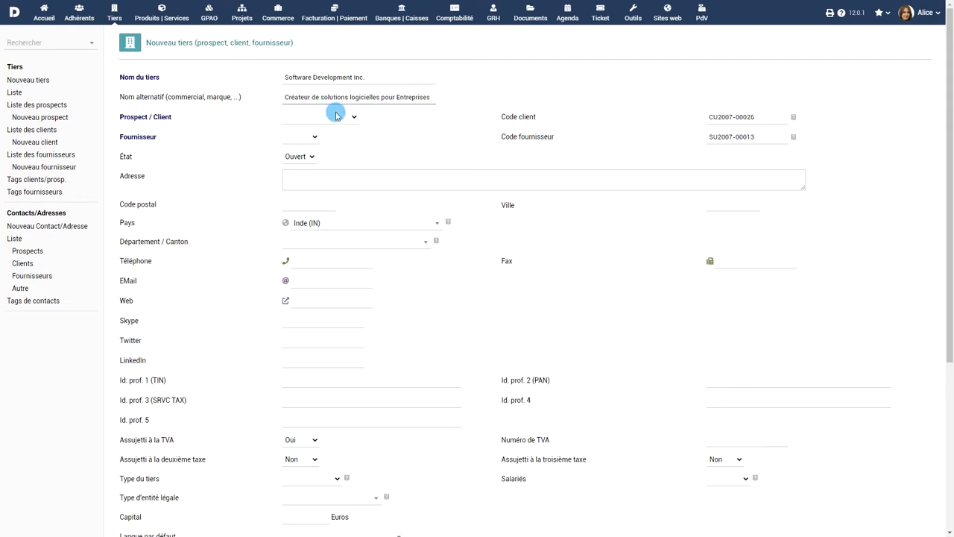
pyautogui.click(336, 118)
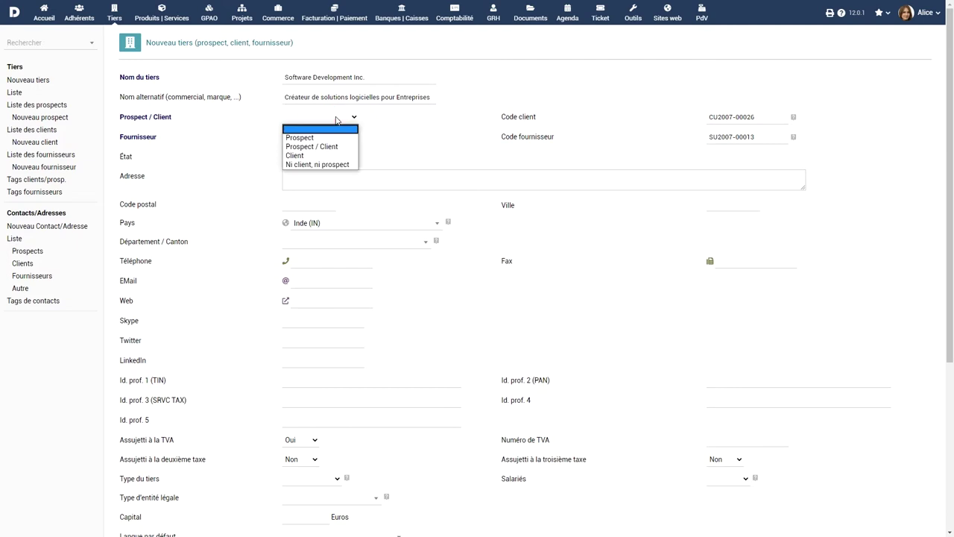
pyautogui.click(334, 137)
pyautogui.click(308, 138)
pyautogui.click(291, 166)
pyautogui.click(309, 156)
pyautogui.click(293, 176)
# Enter address 'US Hwy 202, Lexington avenue' with postal code 08869 and its suggested town
pyautogui.click(356, 175)
pyautogui.write('US Hwy 202, Lexington avenue')
pyautogui.click(328, 203)
pyautogui.write('08869')
pyautogui.click(413, 216)
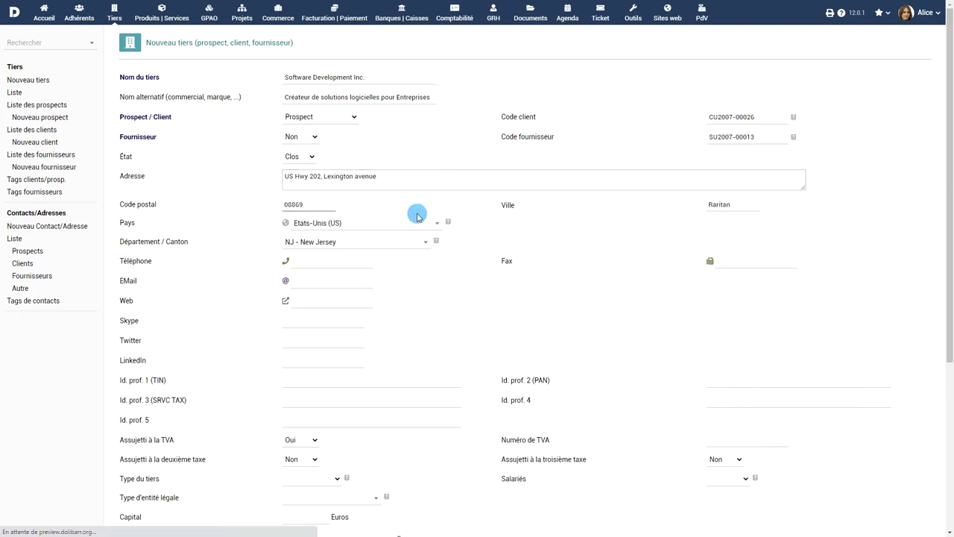
# Set type Startup, 6 - 10 employees and 10 000 € capital, then create the third party
pyautogui.click(332, 322)
pyautogui.scroll(-2, 350, 320)
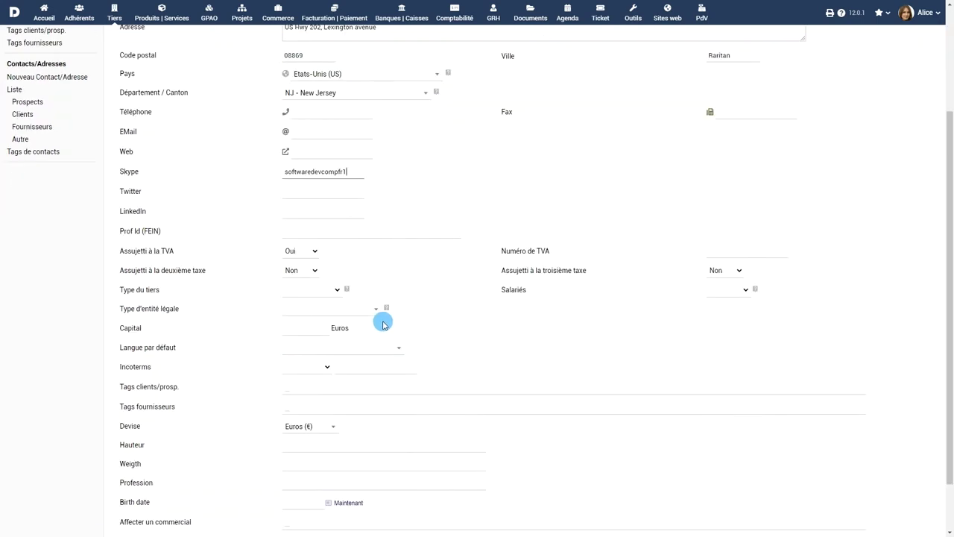
pyautogui.click(325, 290)
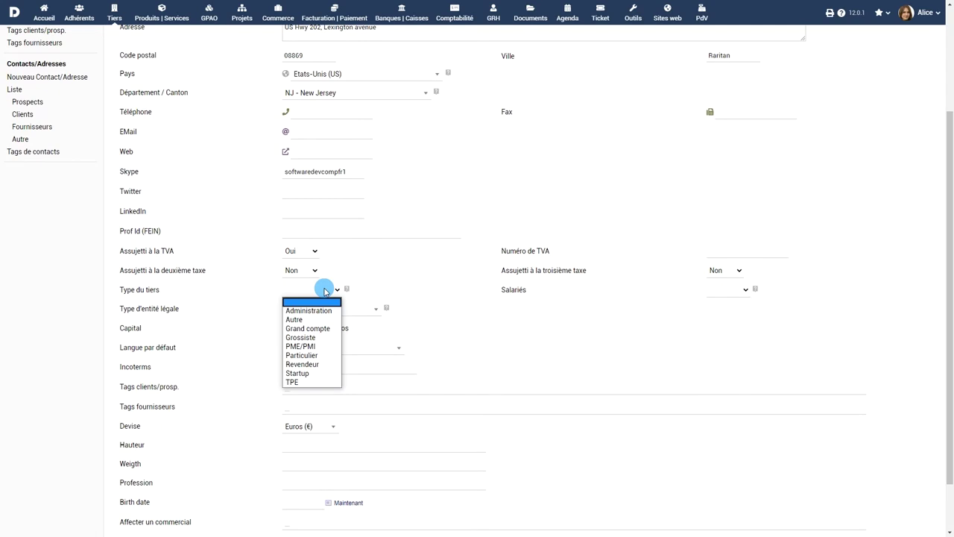
pyautogui.click(297, 373)
pyautogui.click(723, 292)
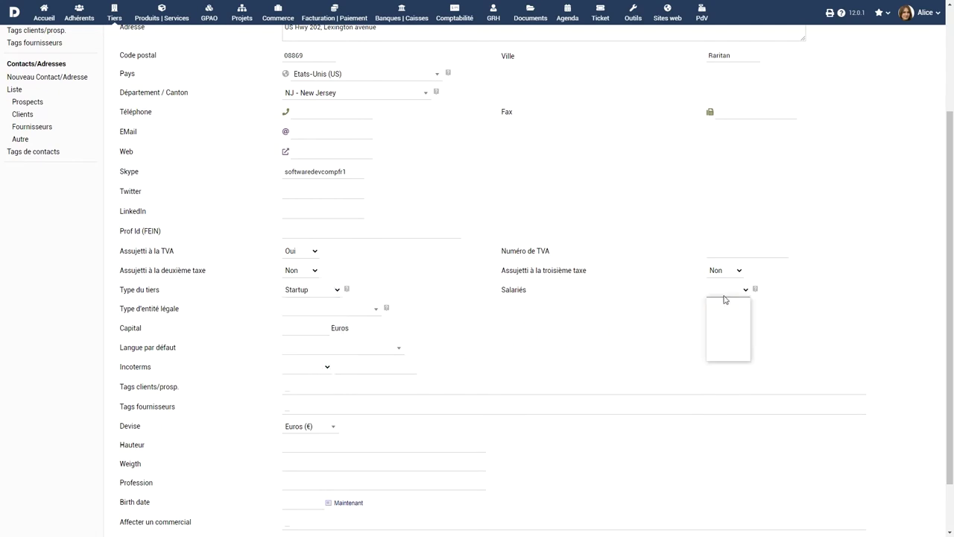
pyautogui.click(724, 317)
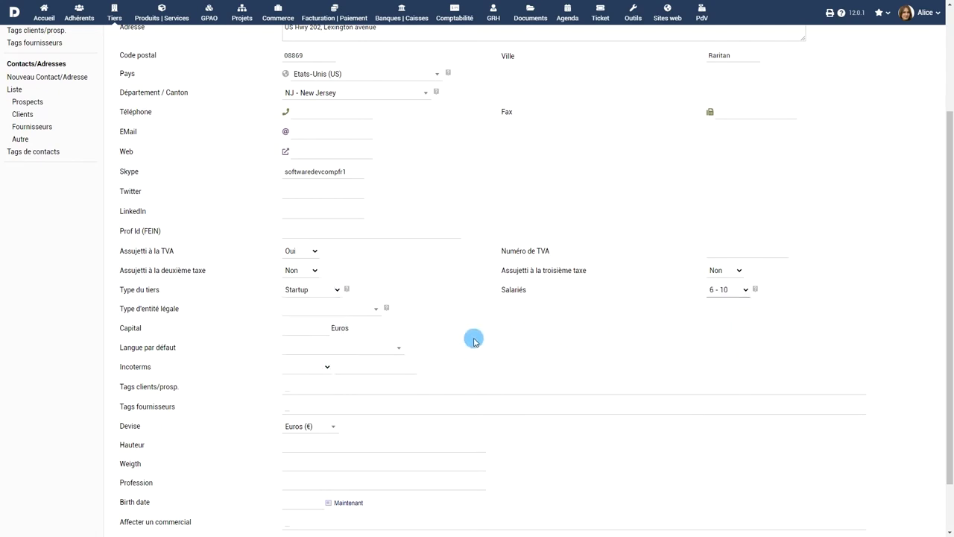
pyautogui.click(310, 328)
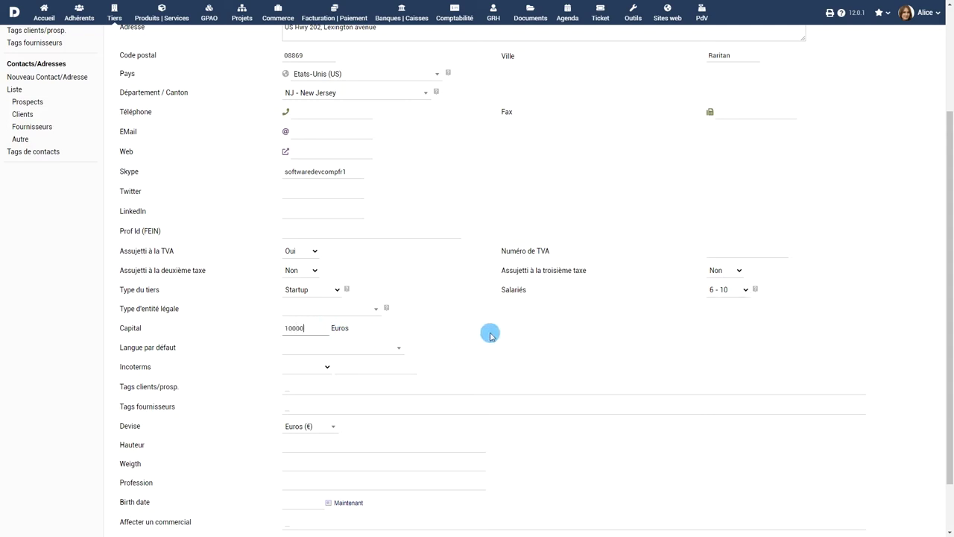
pyautogui.scroll(-2, 490, 336)
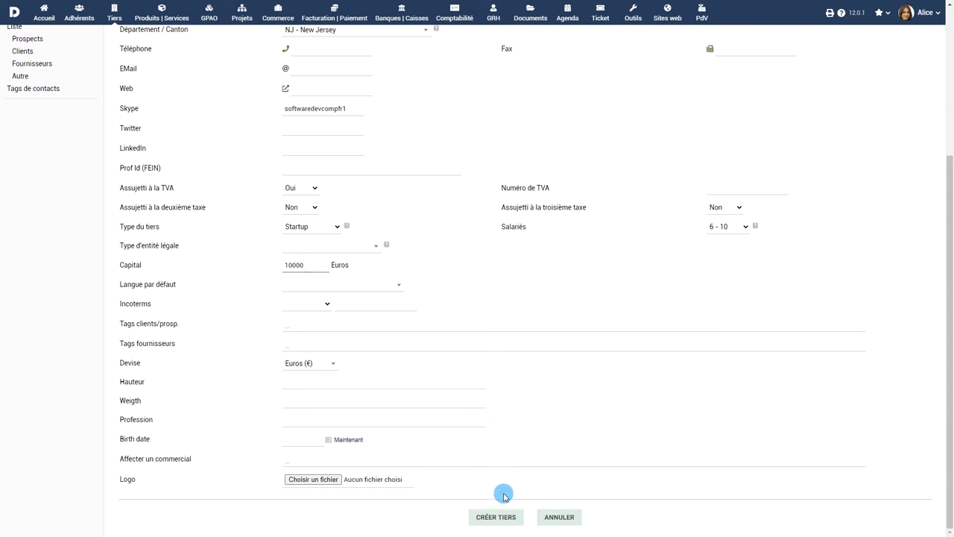
pyautogui.click(497, 517)
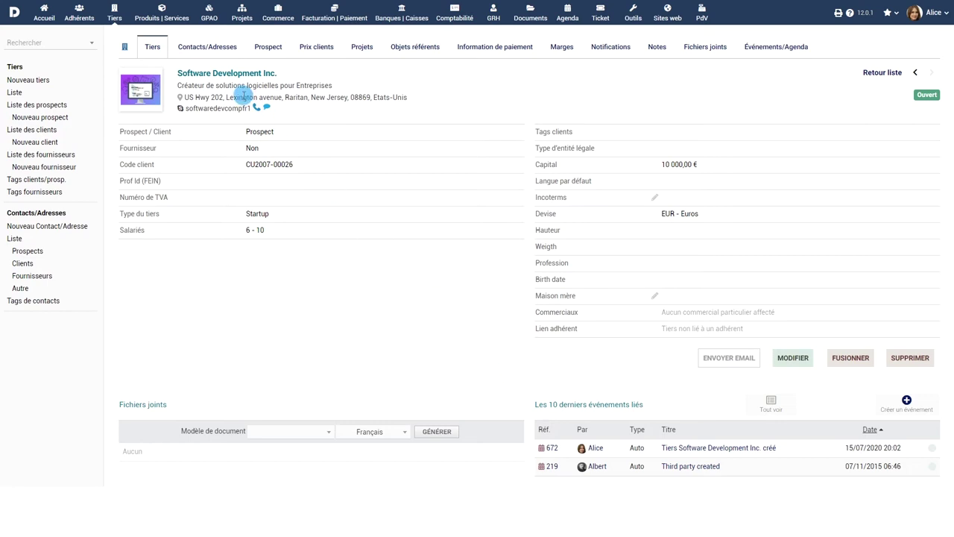
# Add a contact with the founder's last and first name, position Founder and e-mail address
pyautogui.click(207, 46)
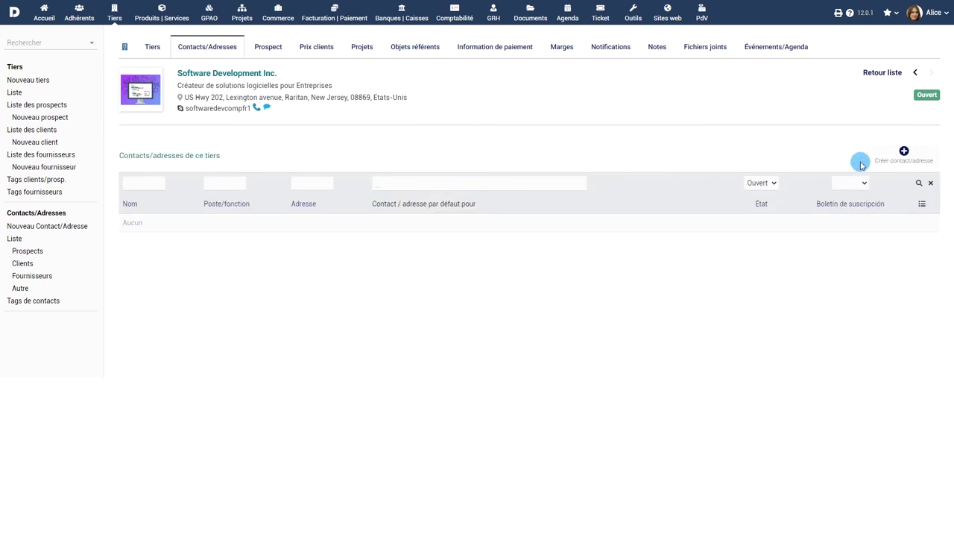
pyautogui.click(903, 151)
pyautogui.click(343, 79)
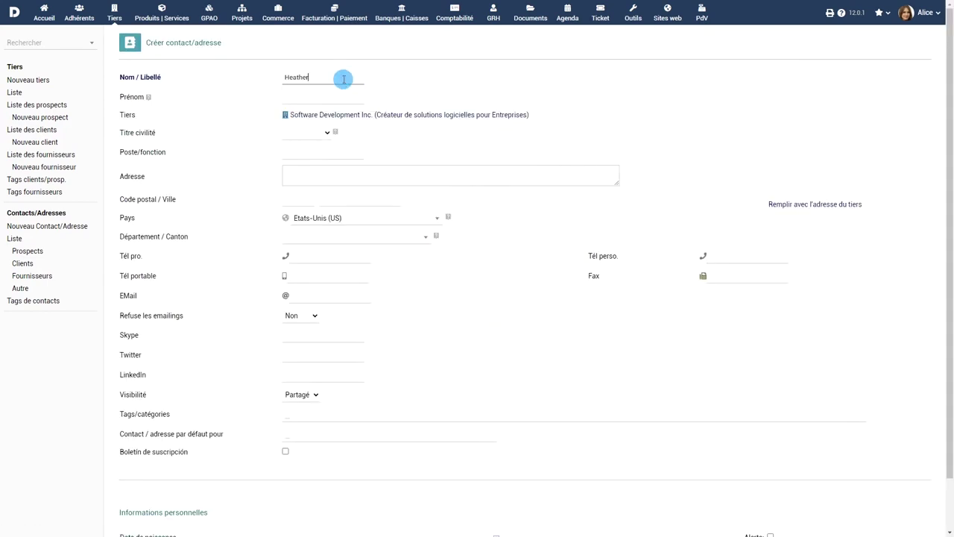
pyautogui.click(323, 97)
pyautogui.click(330, 153)
pyautogui.write('Founder')
pyautogui.click(343, 297)
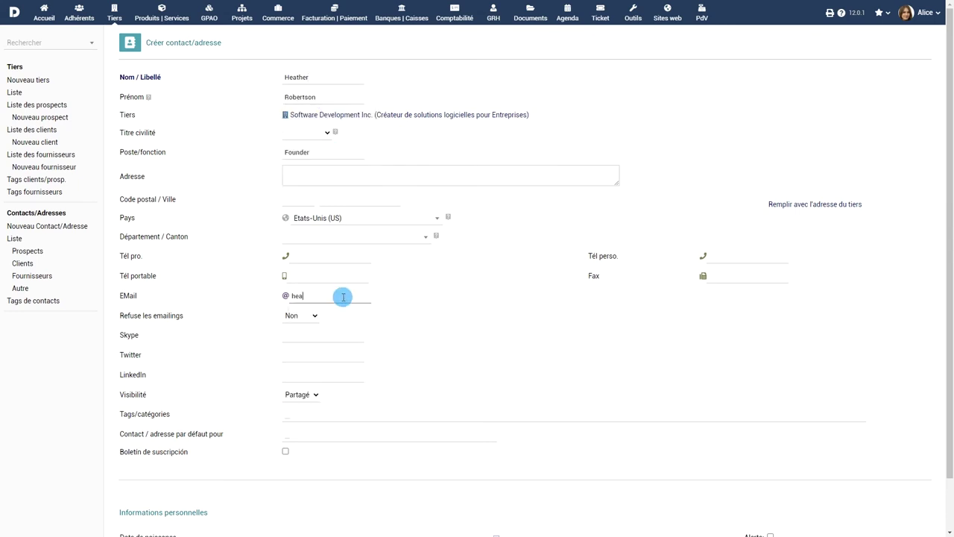
pyautogui.scroll(-2, 494, 287)
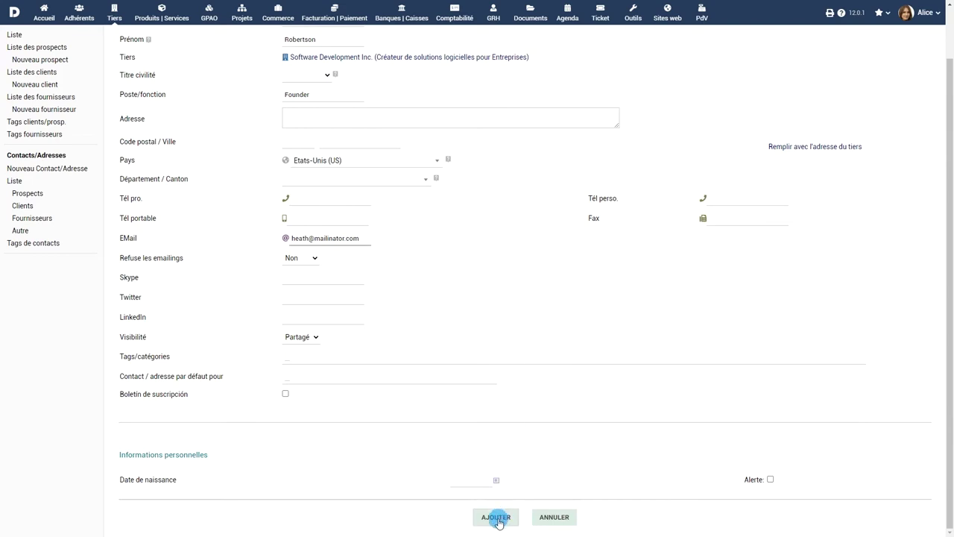
pyautogui.click(495, 516)
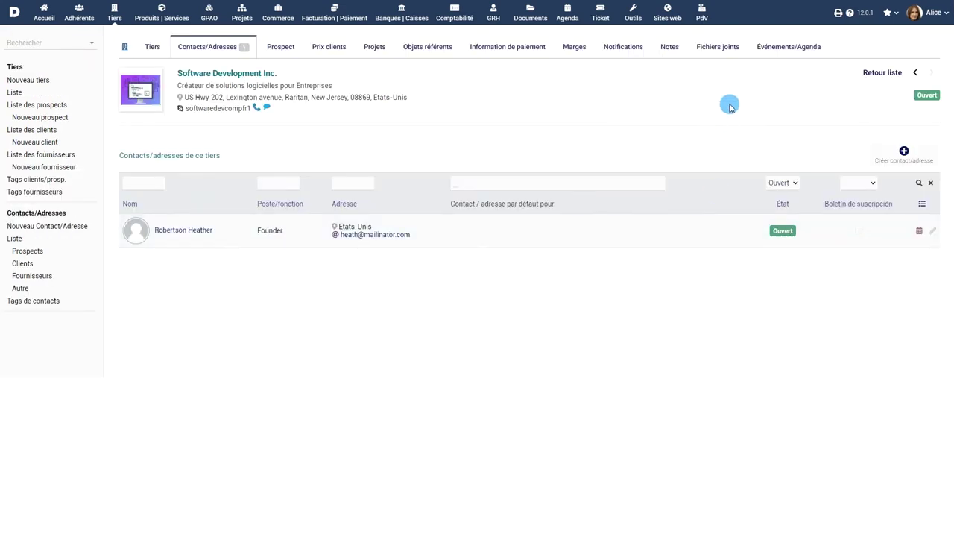
# Upload Contract.pdf to the company's attached files
pyautogui.click(719, 47)
pyautogui.click(190, 229)
pyautogui.click(116, 78)
pyautogui.click(388, 252)
pyautogui.click(375, 232)
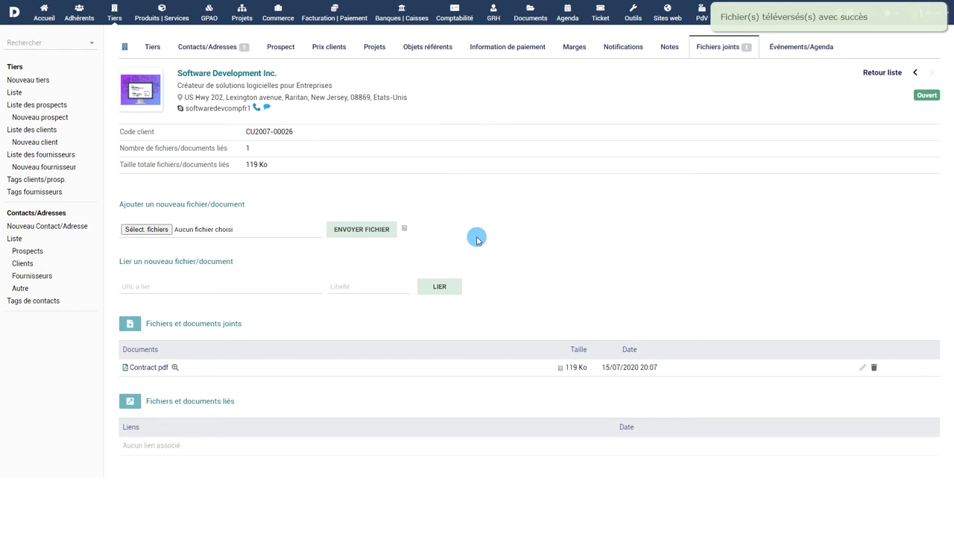
# Add a Validation commande client e-mail notification for the founder, then return to the company card
pyautogui.click(618, 50)
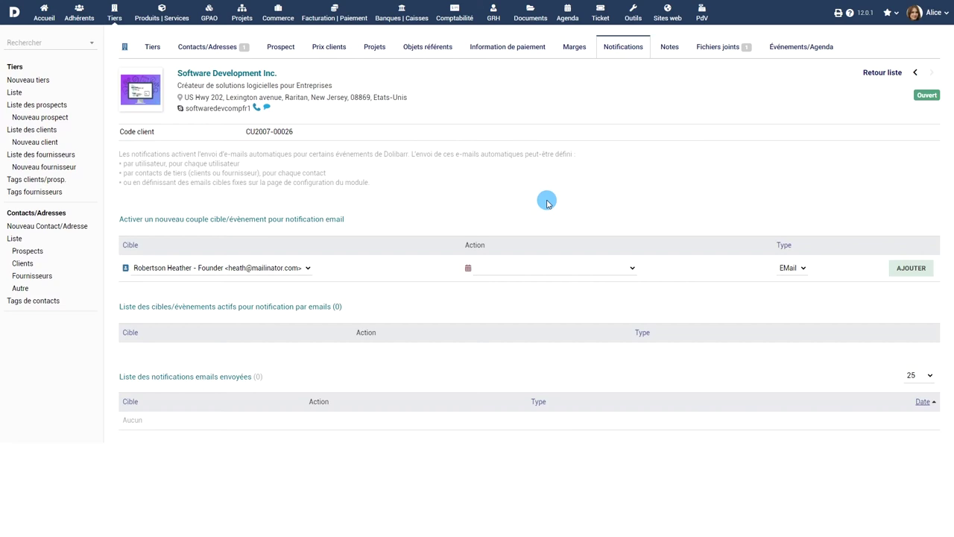
pyautogui.click(533, 267)
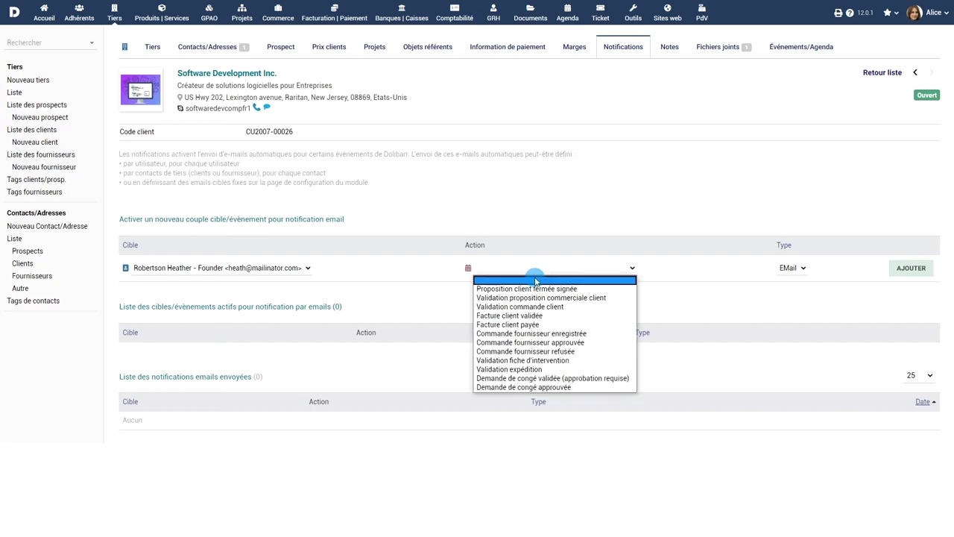
pyautogui.click(534, 308)
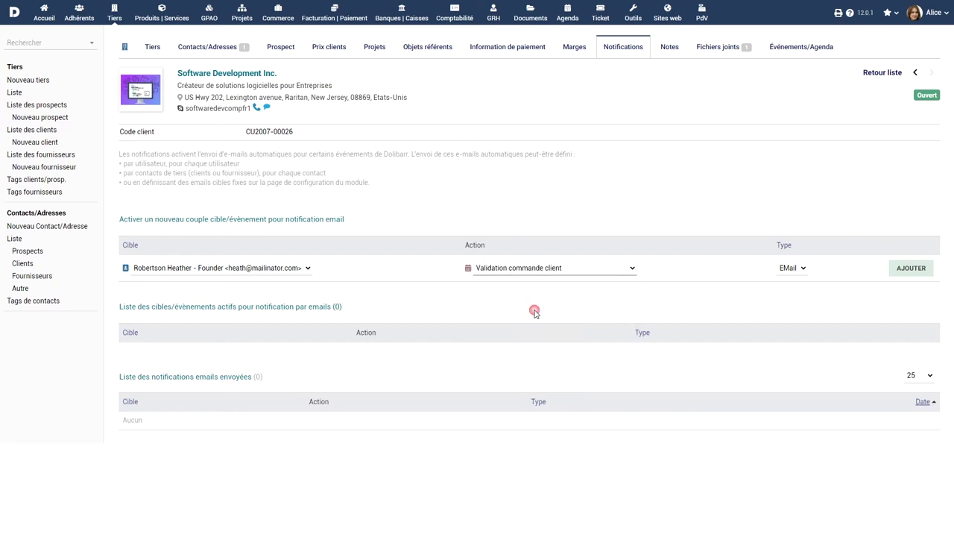
pyautogui.click(911, 267)
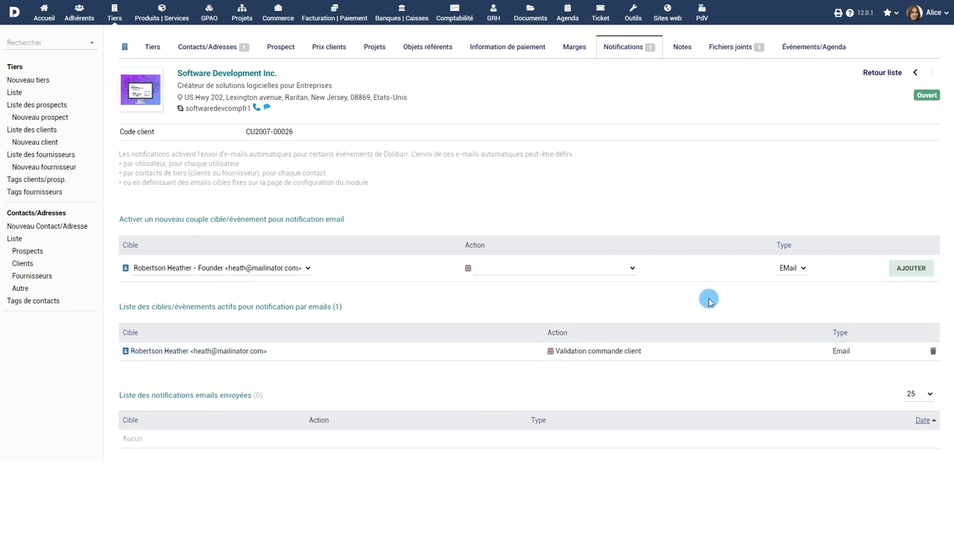
pyautogui.click(173, 47)
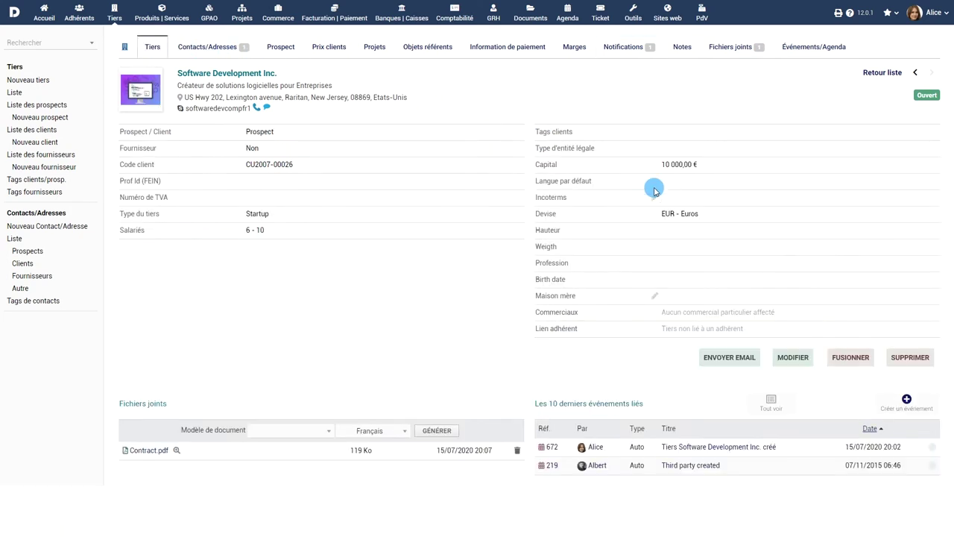
# Cancel the Fusionner tiers merge and view the company's payment information tab
pyautogui.click(853, 358)
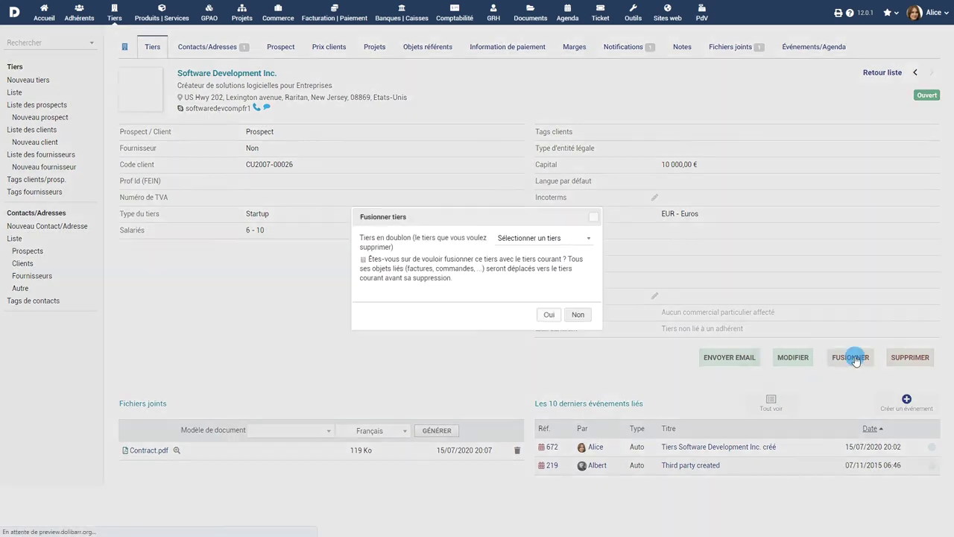
pyautogui.click(580, 241)
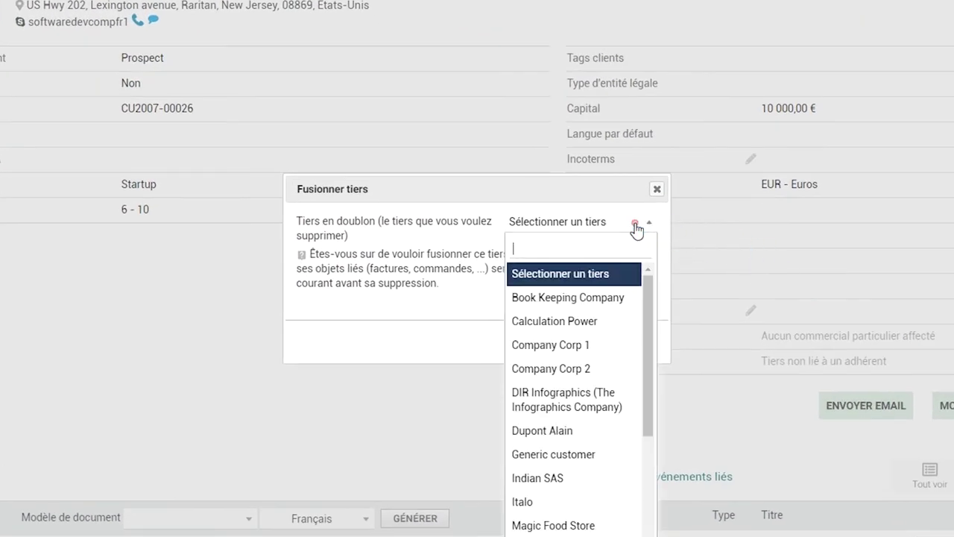
pyautogui.click(635, 225)
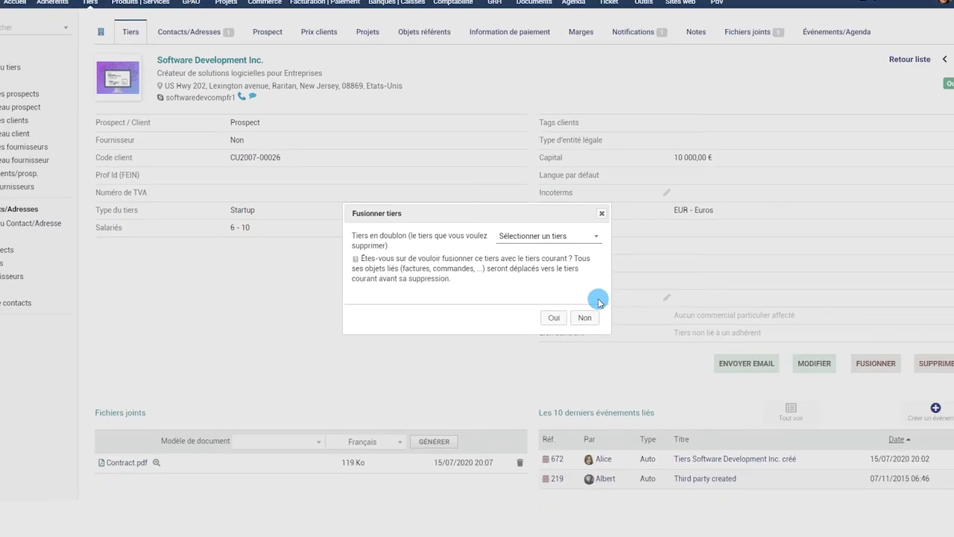
pyautogui.click(636, 340)
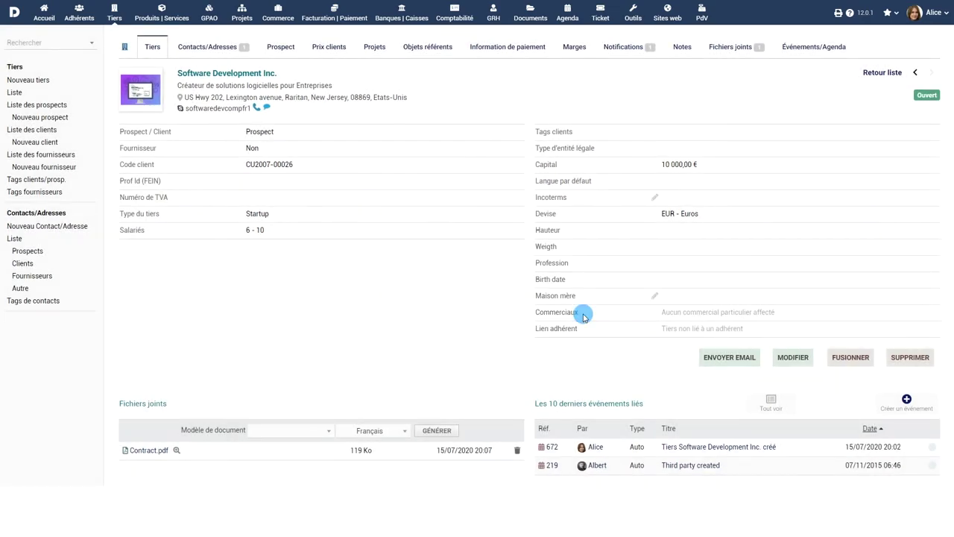
pyautogui.click(515, 48)
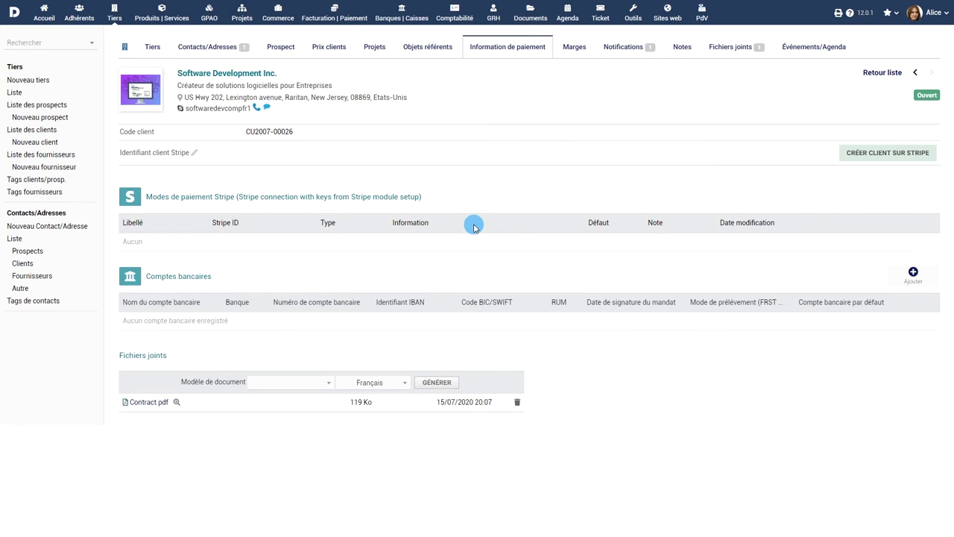
# View the company's events and history, then the full 13-entry contacts/addresses list
pyautogui.click(809, 52)
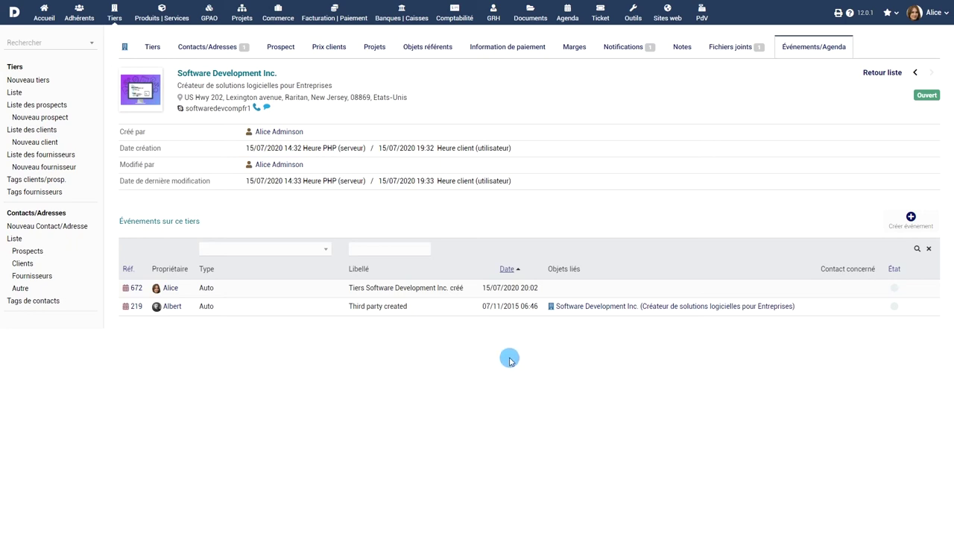
pyautogui.click(14, 239)
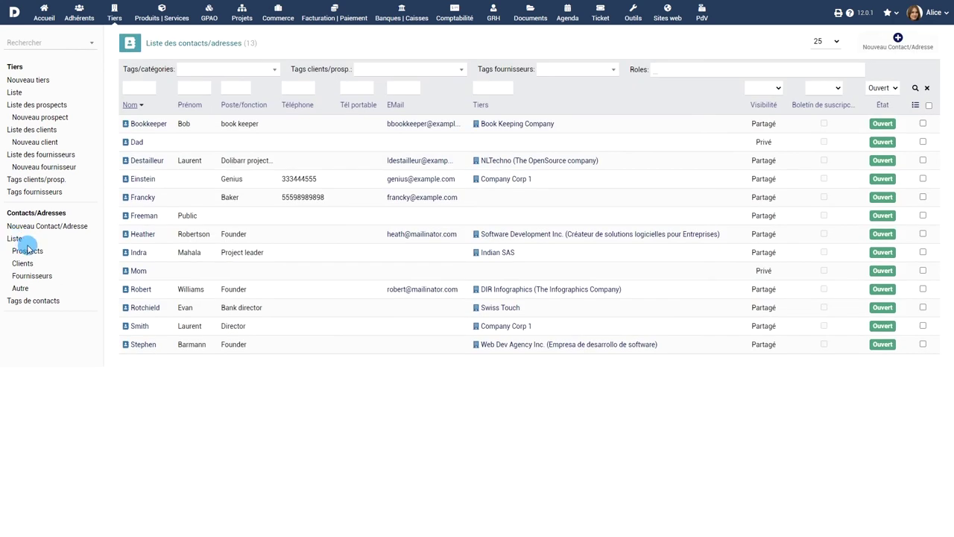
# Filter contacts by prospects, clients, suppliers and unlinked, then expand Region North in the client tags
pyautogui.click(27, 250)
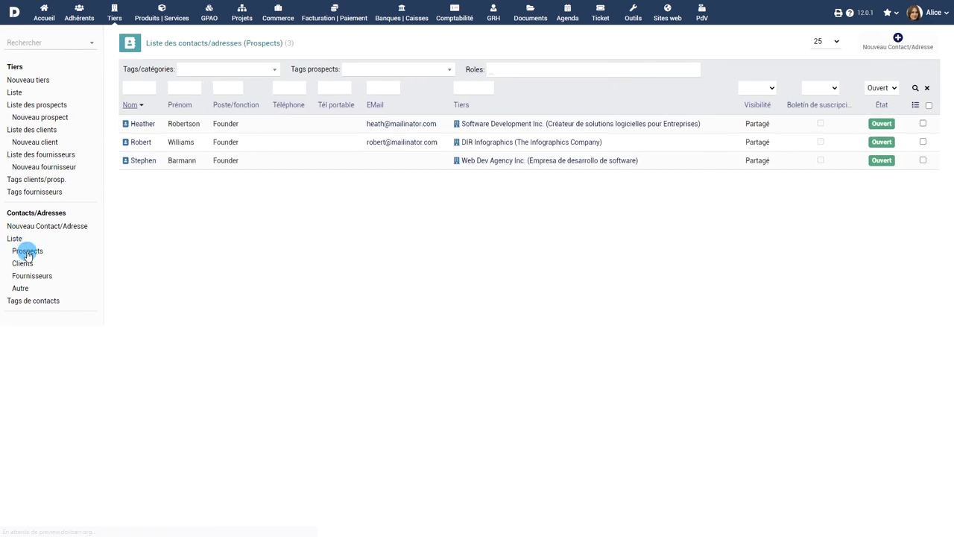
pyautogui.click(23, 264)
pyautogui.click(26, 277)
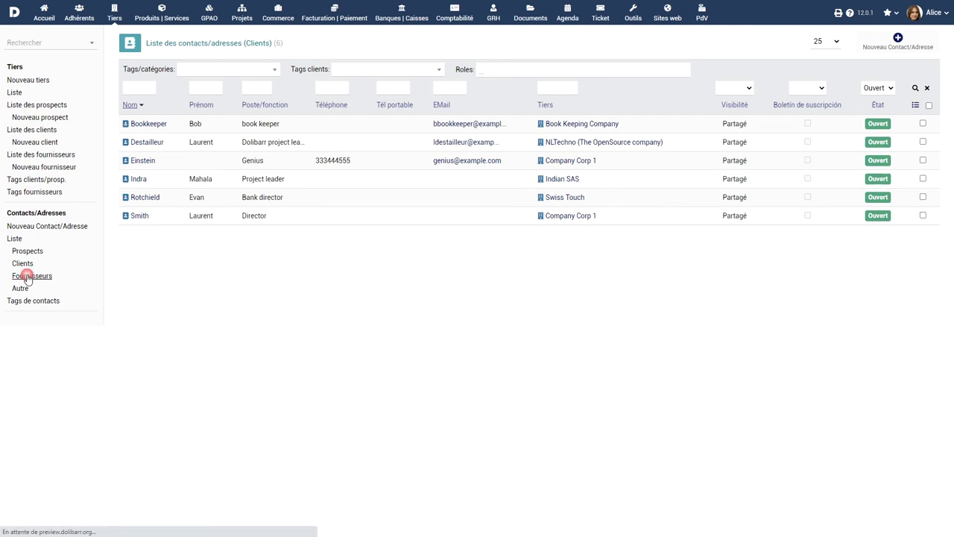
pyautogui.click(20, 288)
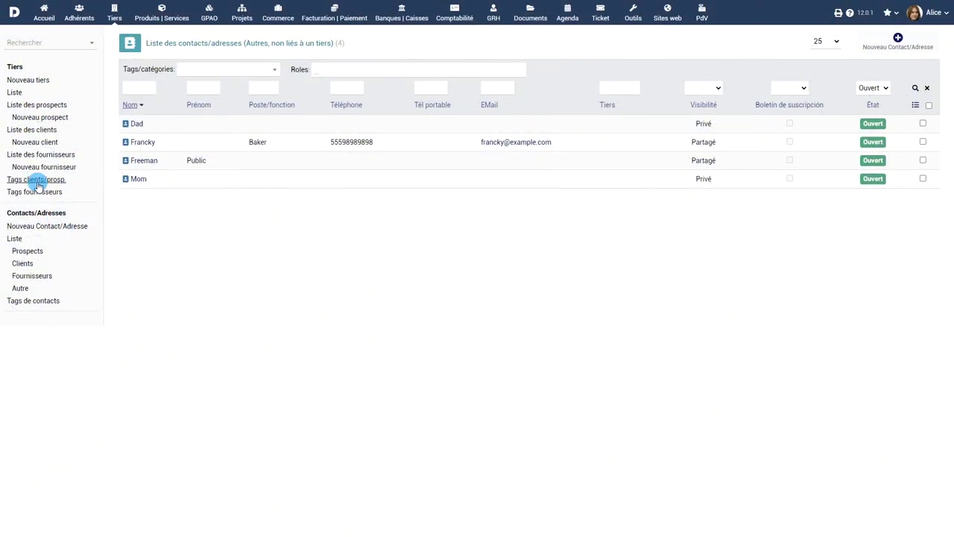
pyautogui.click(36, 181)
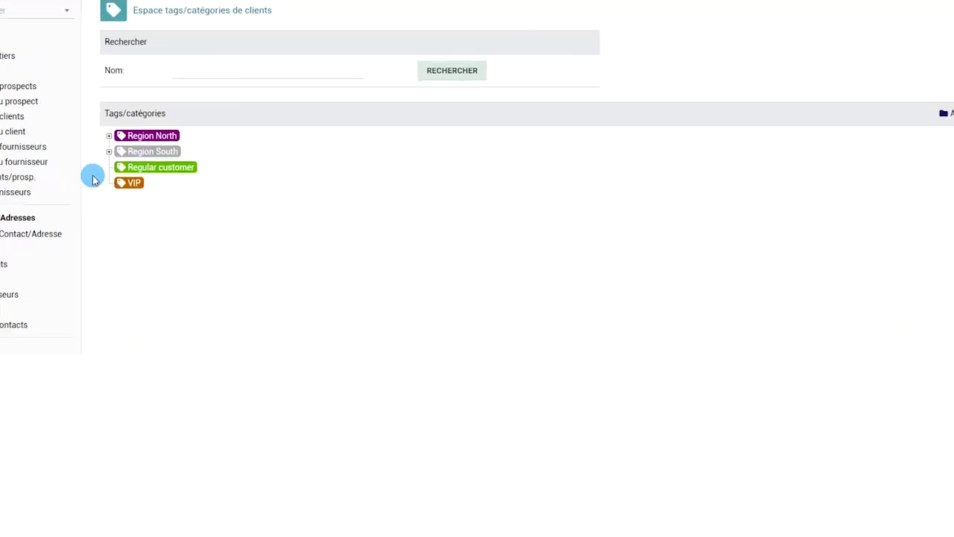
pyautogui.click(109, 136)
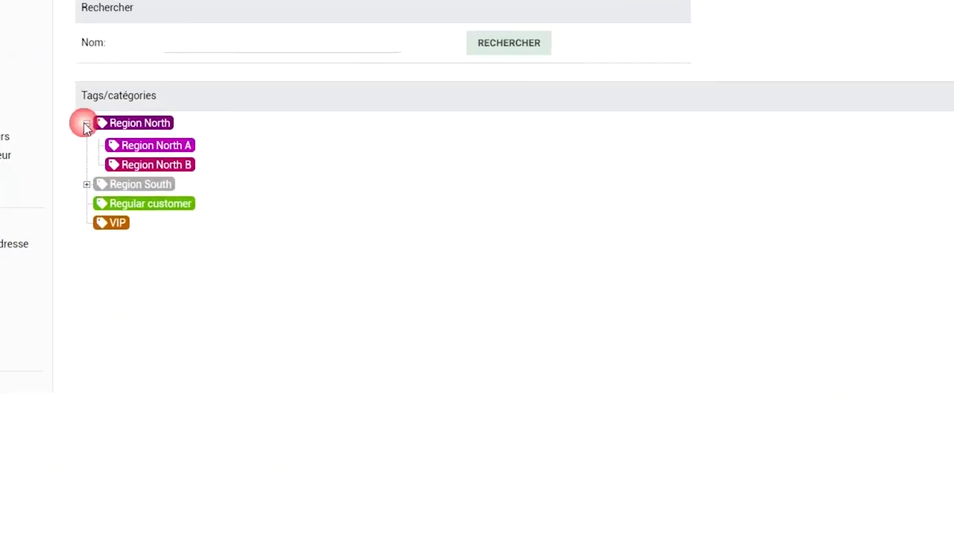
# Expand Region South and open the VIP tag to reach Book Keeping Company
pyautogui.click(109, 152)
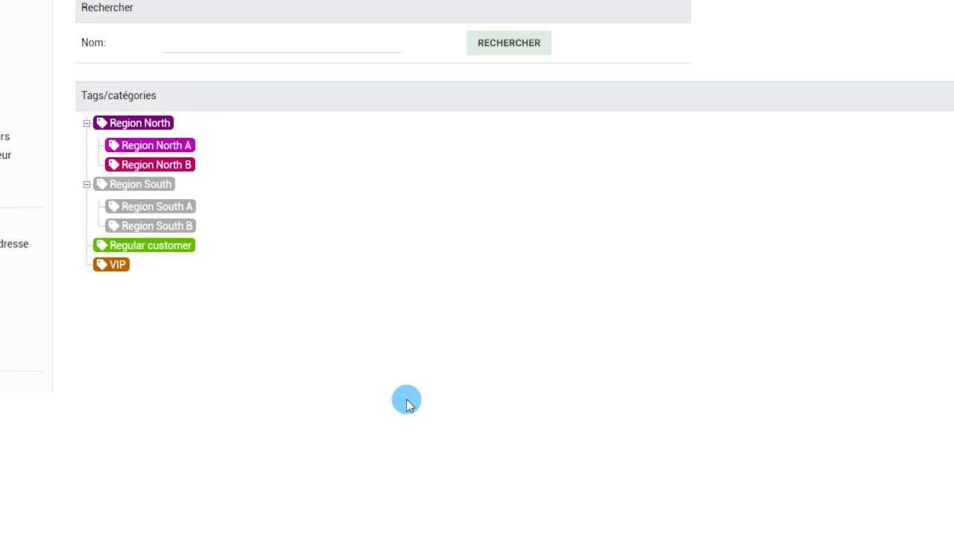
pyautogui.click(120, 268)
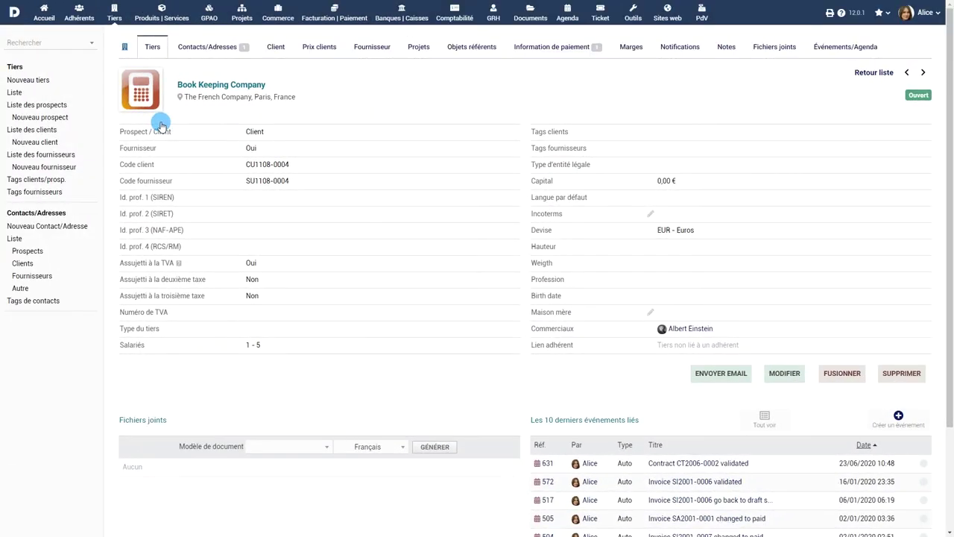
# Tag Book Keeping Company with VIP and Region South A, save, and open Commerce
pyautogui.click(784, 373)
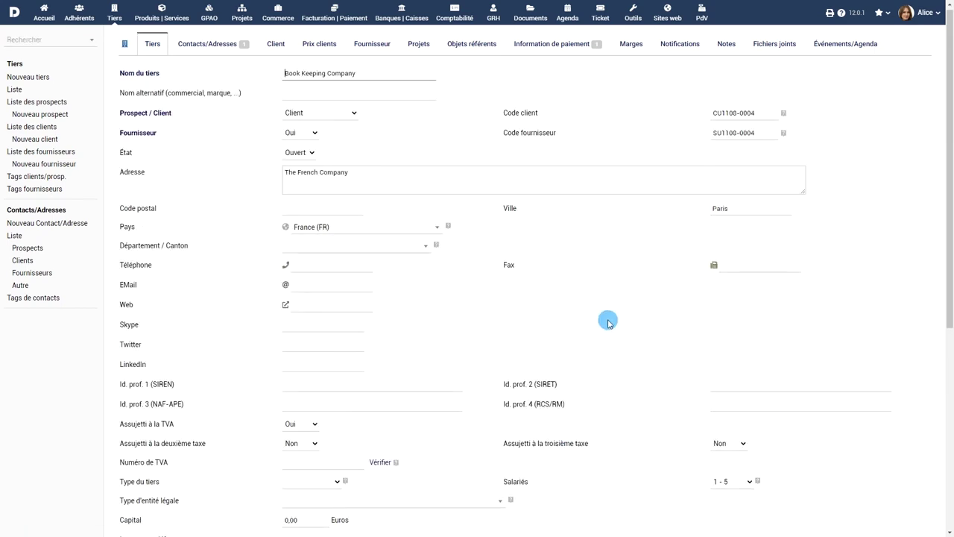
pyautogui.scroll(-3, 610, 326)
pyautogui.click(330, 387)
pyautogui.write('VIP')
pyautogui.click(327, 397)
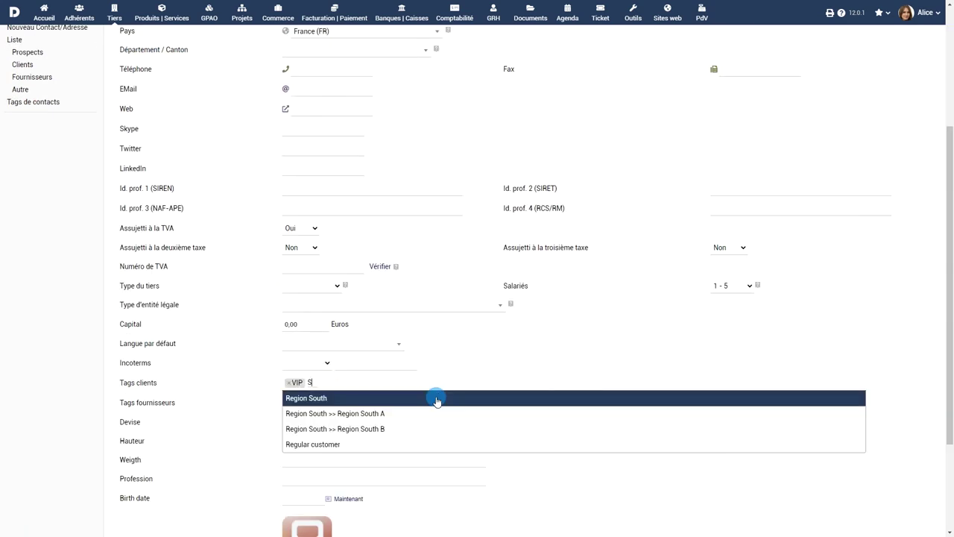
pyautogui.click(407, 411)
pyautogui.scroll(-2, 401, 416)
pyautogui.click(494, 515)
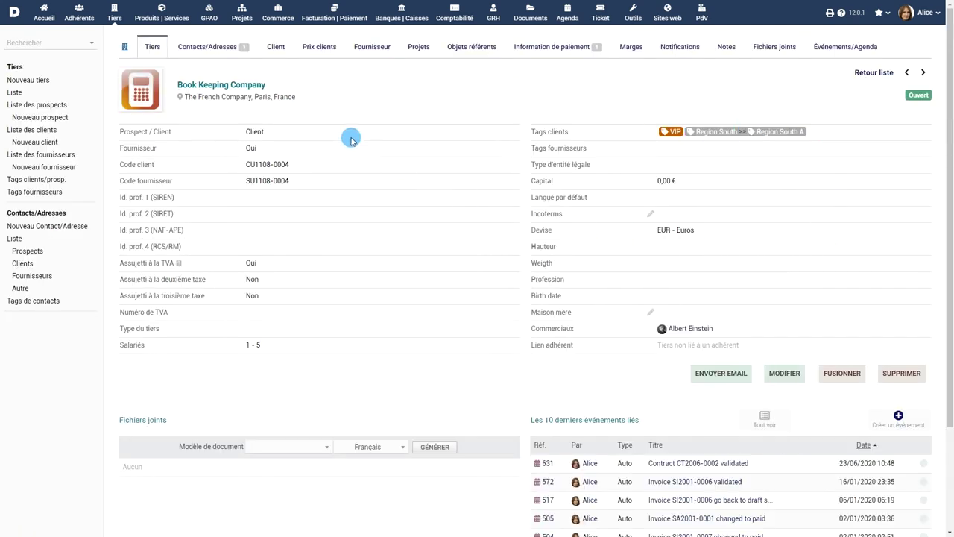
pyautogui.click(277, 23)
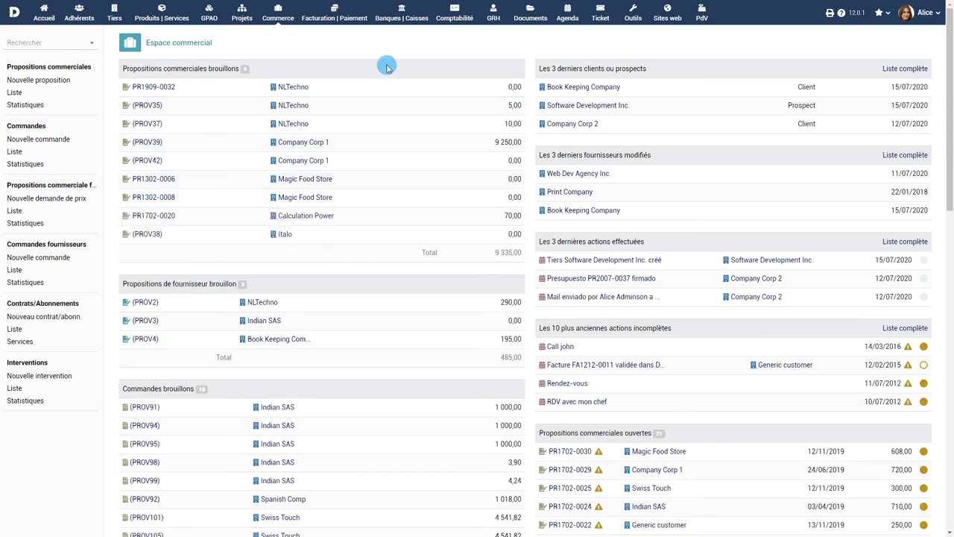
# Visit Facturation | Paiement, Outils and the new export assistant, ending on the home dashboard
pyautogui.click(335, 13)
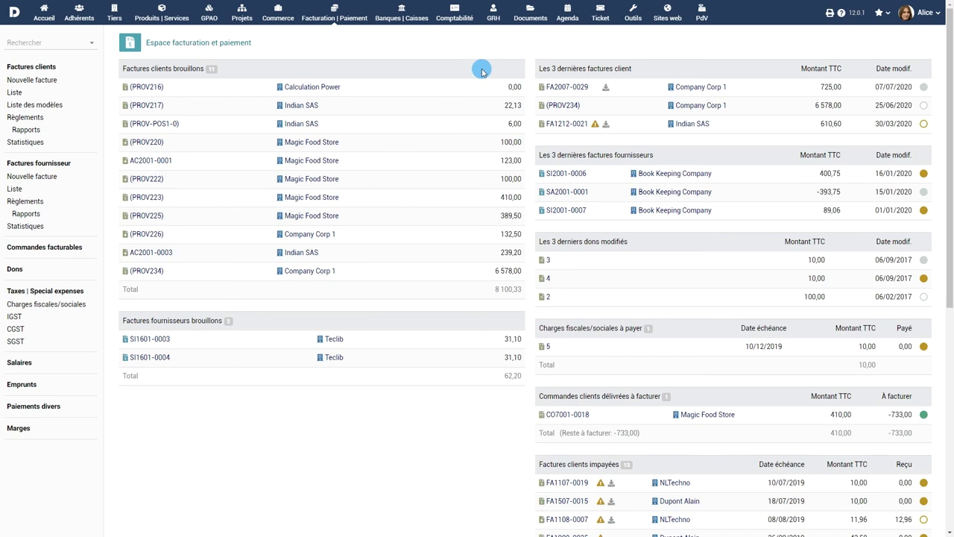
pyautogui.click(633, 15)
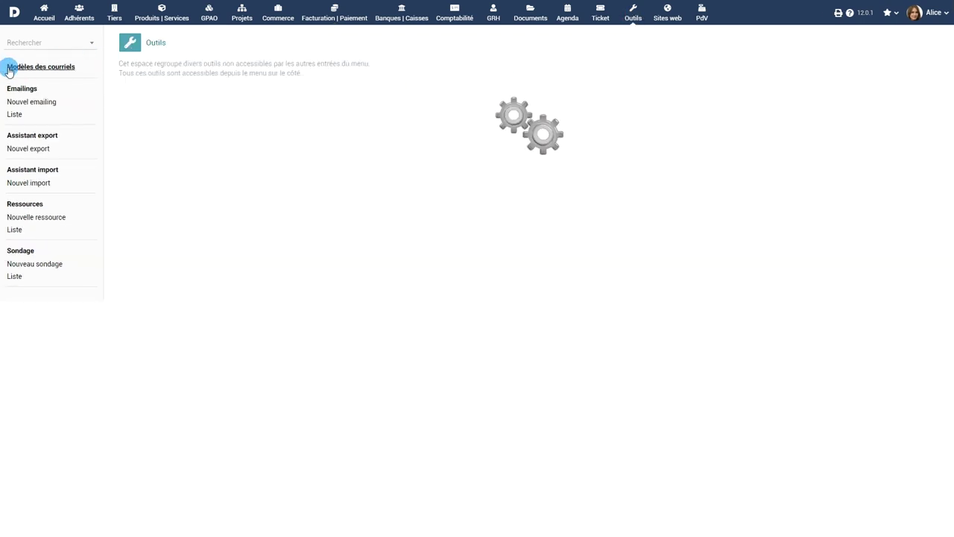
pyautogui.click(24, 135)
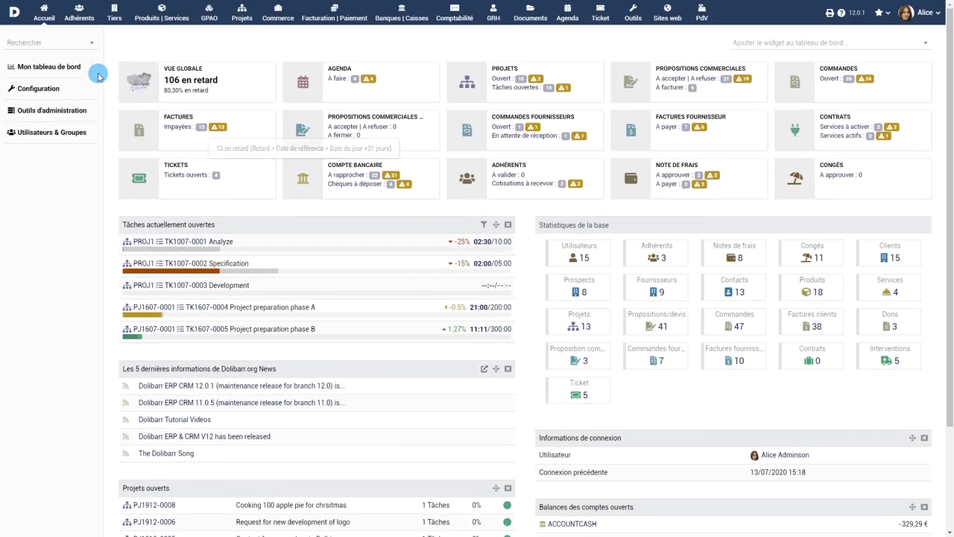
pyautogui.click(35, 91)
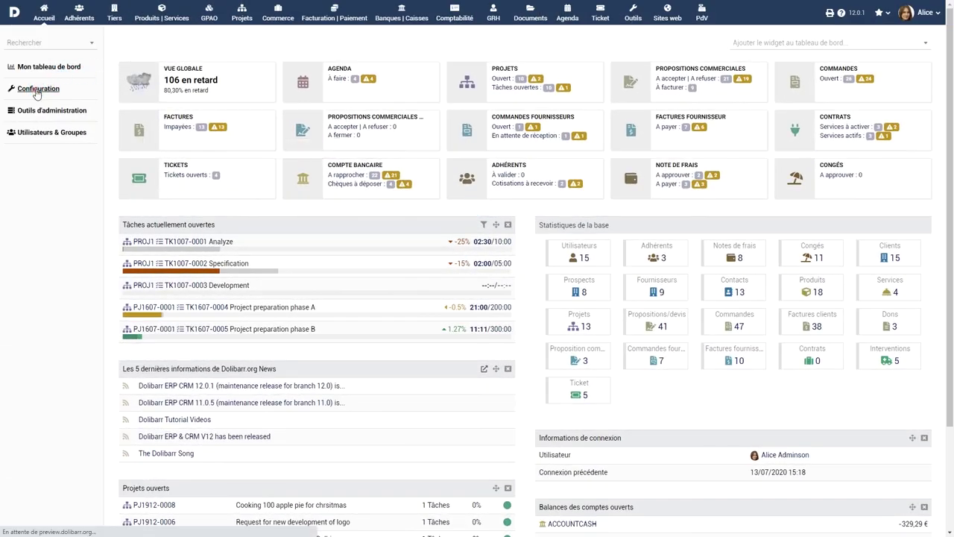
# Create and save a Boolean (checkbox) third-party attribute labelled 'Inscription à la Newsletter'
pyautogui.click(191, 149)
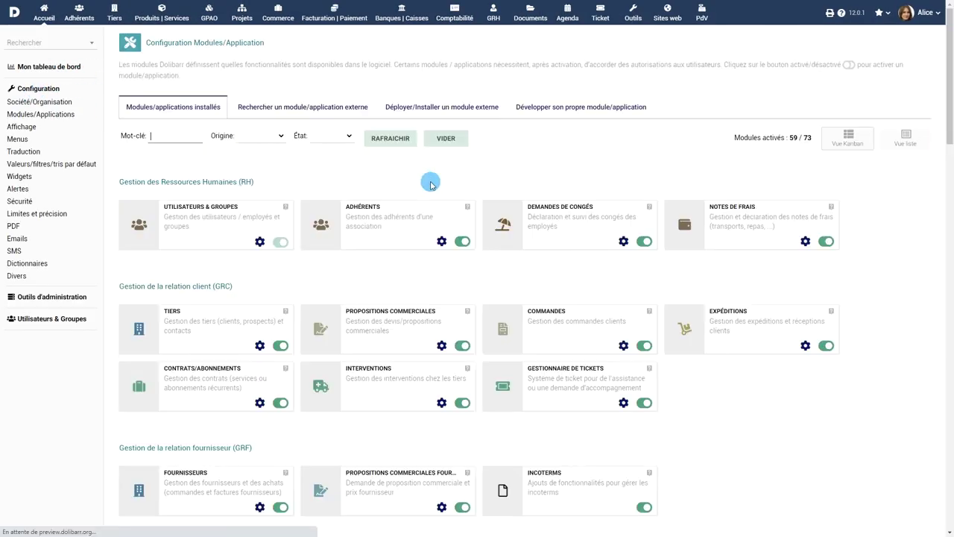
pyautogui.scroll(-2, 319, 217)
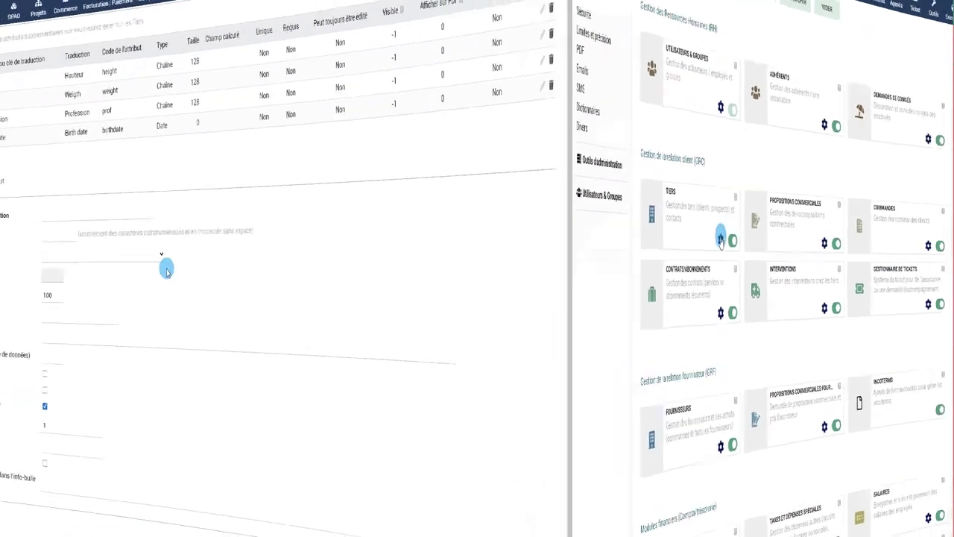
pyautogui.click(346, 215)
pyautogui.click(336, 236)
pyautogui.click(275, 236)
pyautogui.write('newsl')
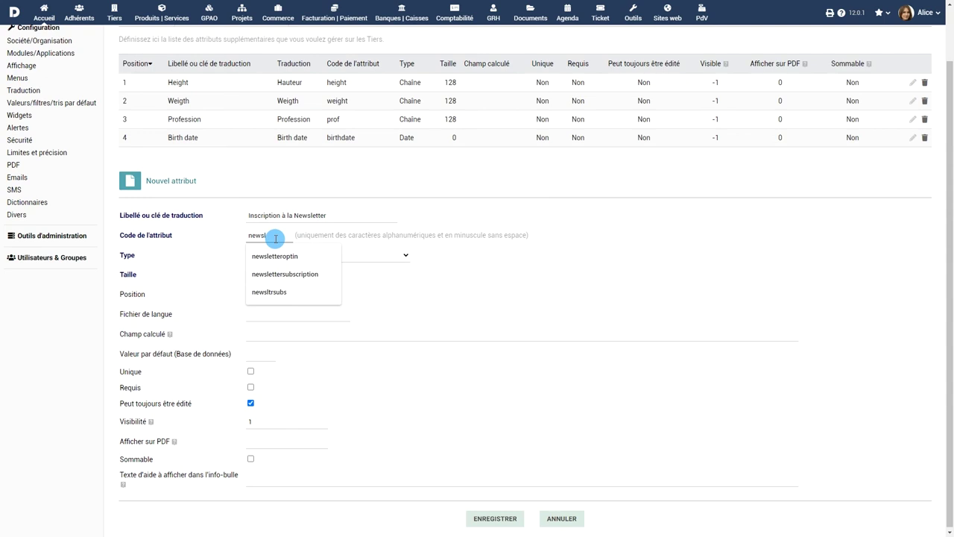
pyautogui.write('tri')
pyautogui.click(307, 254)
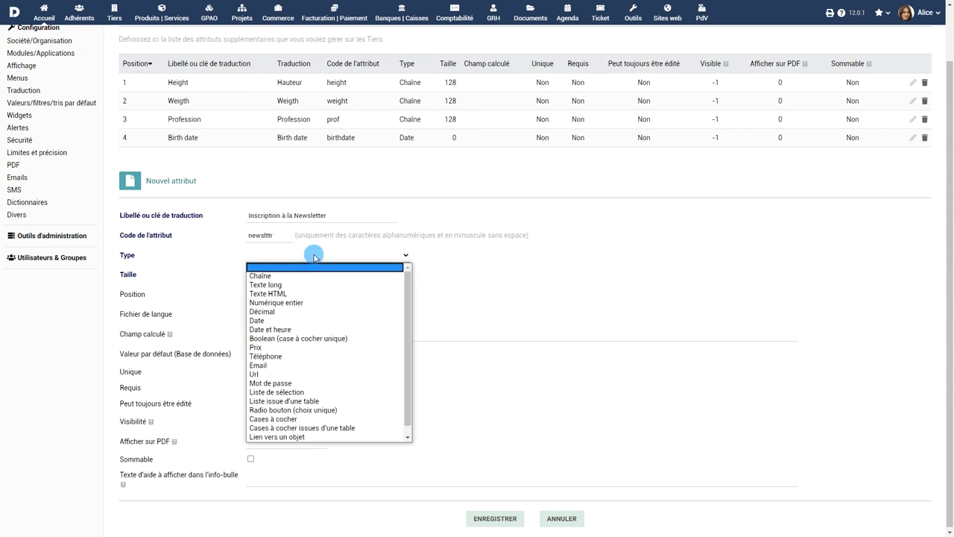
pyautogui.click(312, 338)
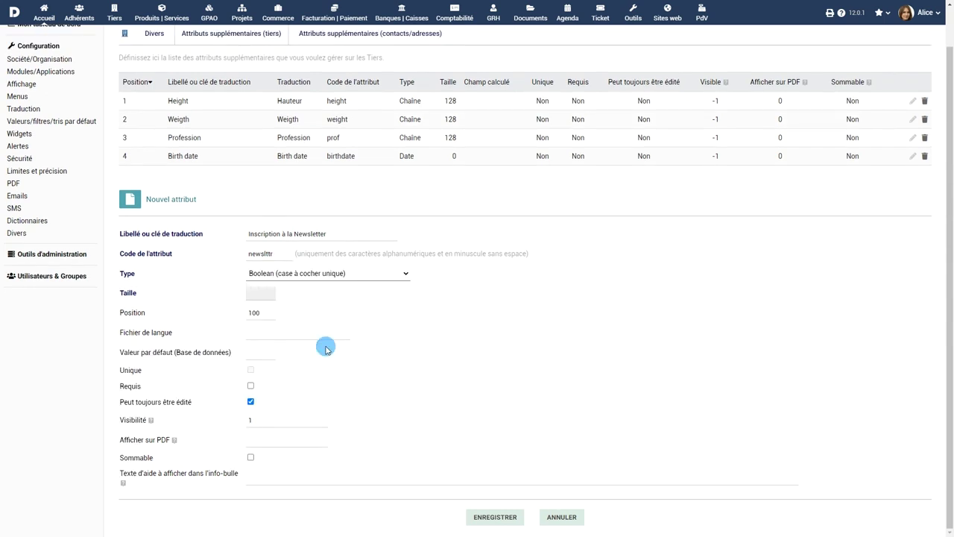
pyautogui.click(495, 517)
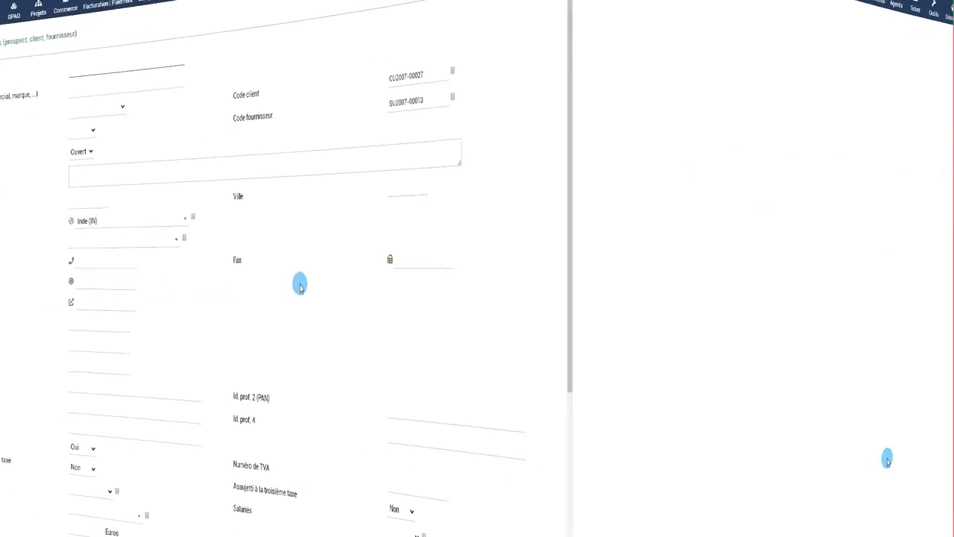
pyautogui.scroll(-3, 589, 283)
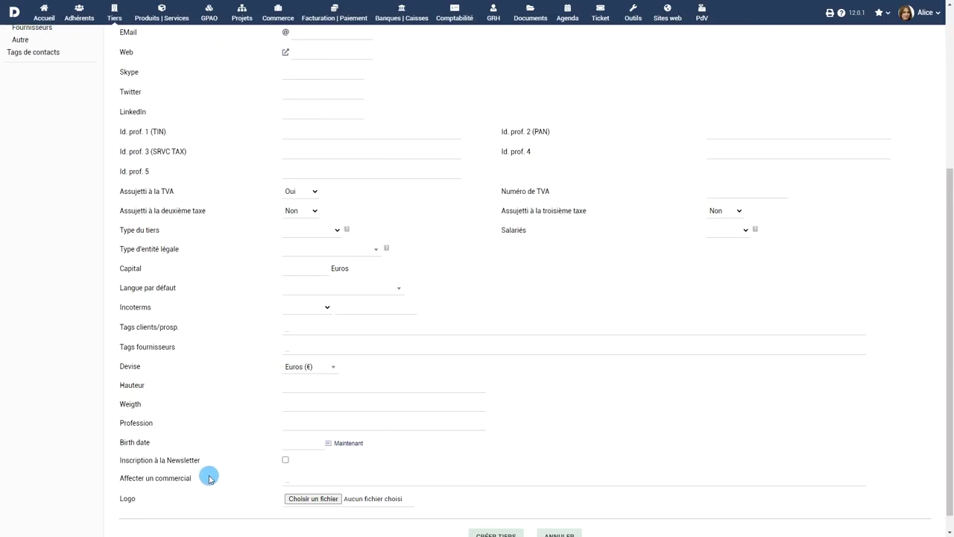